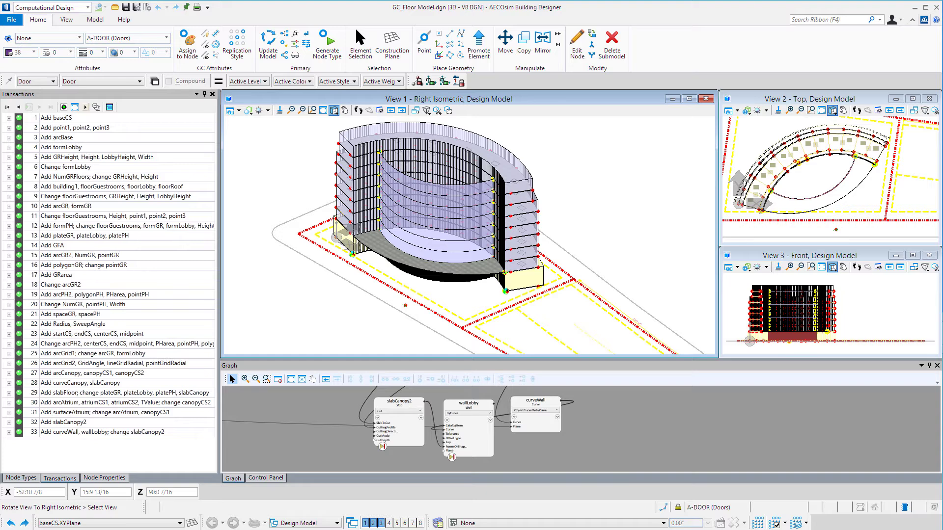
Add a LawCurve node to the empty graph area beside the atriumCS1 and atriumCS2 nodes
{"action": "left_click", "coordinate": [31, 479]}
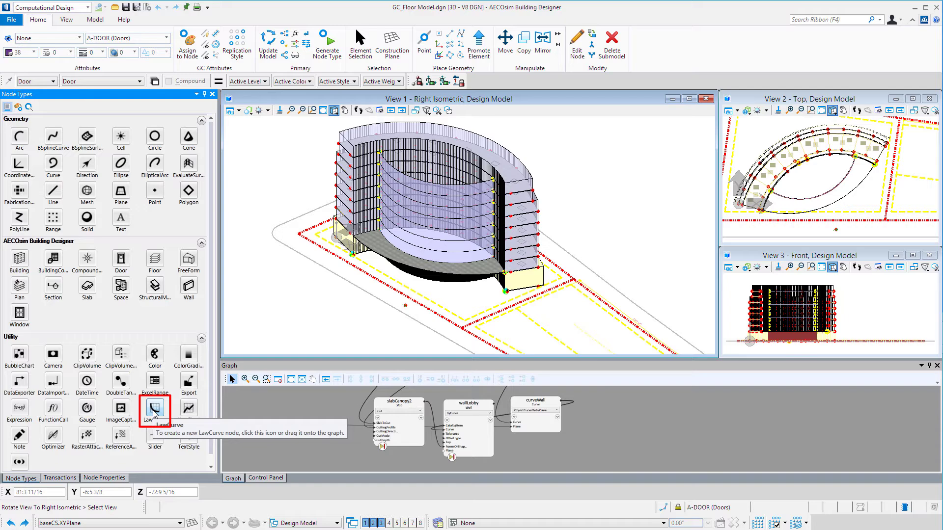
{"action": "scroll", "coordinate": [245, 436], "scroll_direction": "down", "scroll_amount": 1}
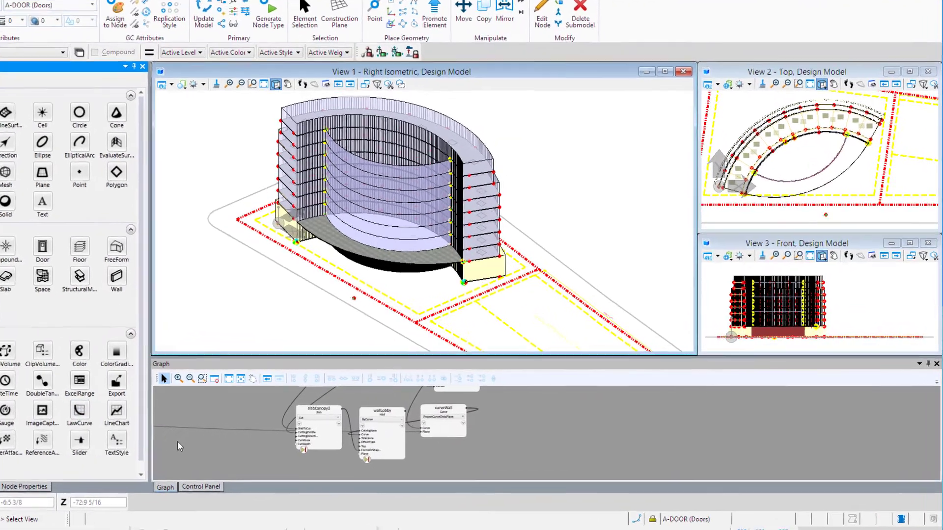
{"action": "scroll", "coordinate": [199, 459], "scroll_direction": "down", "scroll_amount": 3}
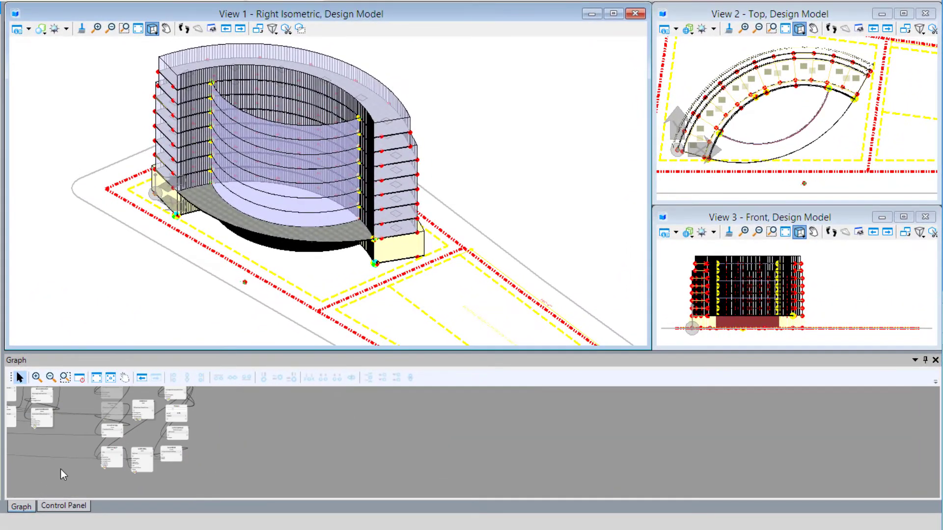
{"action": "scroll", "coordinate": [137, 407], "scroll_direction": "up", "scroll_amount": 4}
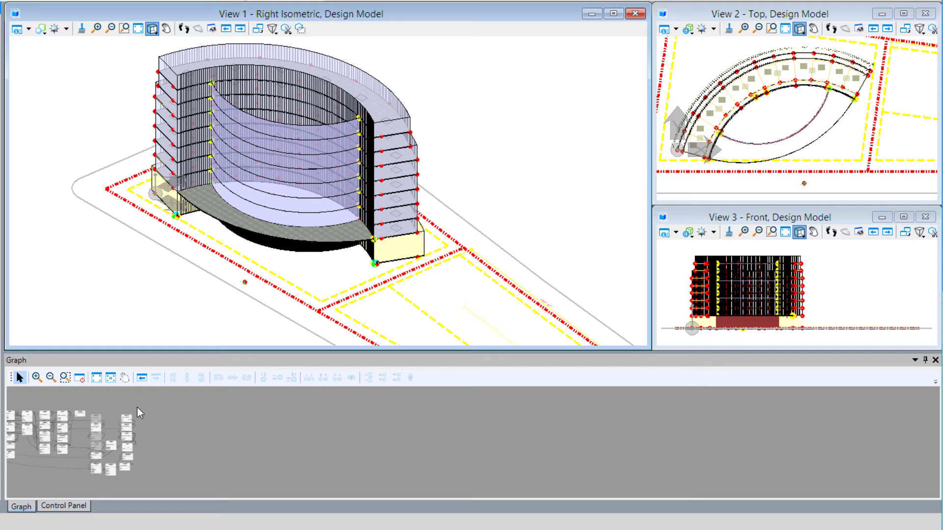
{"action": "left_click", "coordinate": [163, 436]}
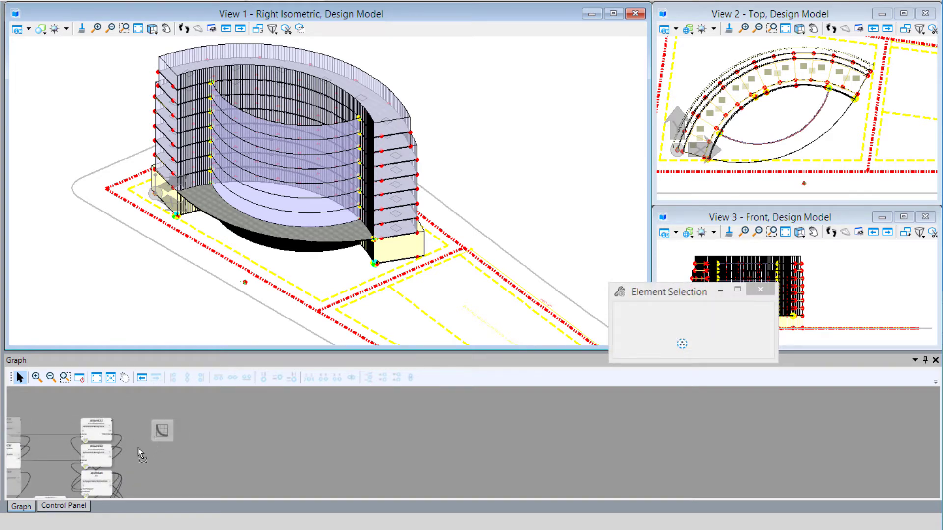
{"action": "scroll", "coordinate": [130, 444], "scroll_direction": "up", "scroll_amount": 3}
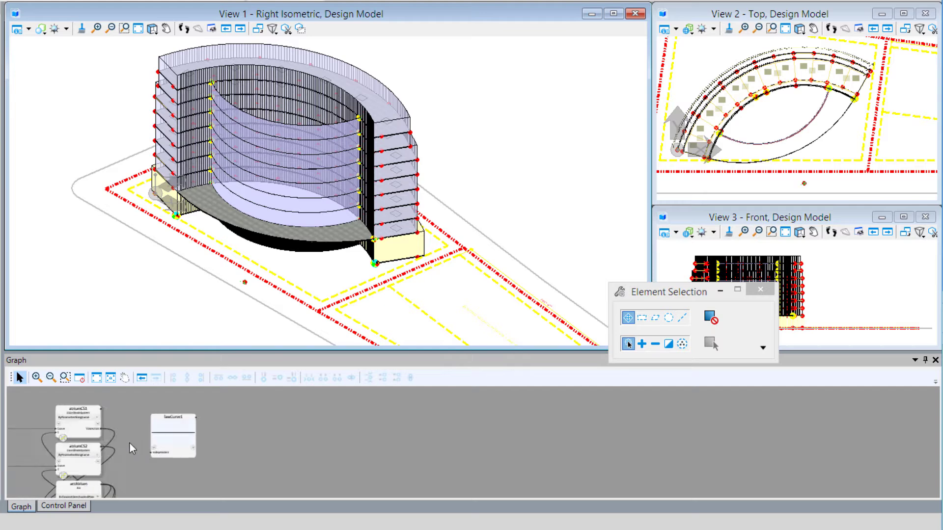
Inspect the new law curve's plot and set its YMax to .5 and XGridSpacing to .05
{"action": "double_click", "coordinate": [183, 435]}
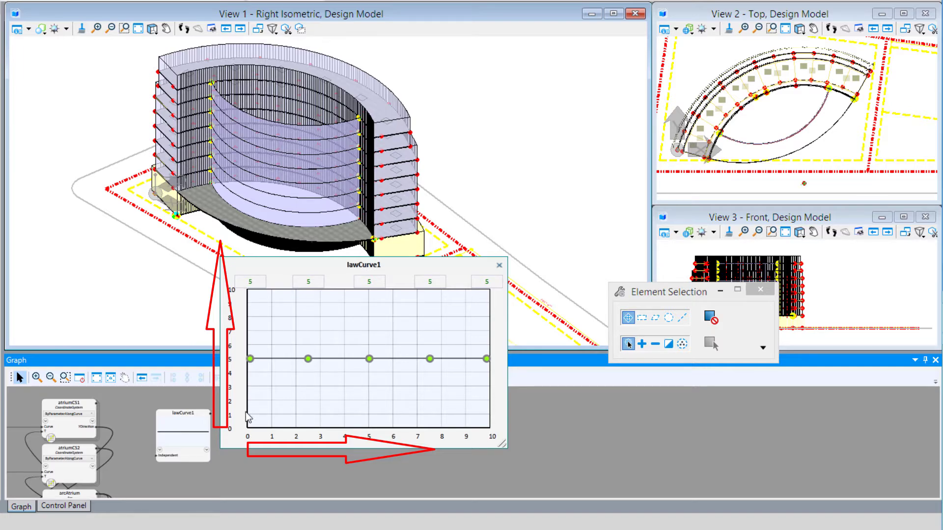
{"action": "left_click", "coordinate": [192, 458]}
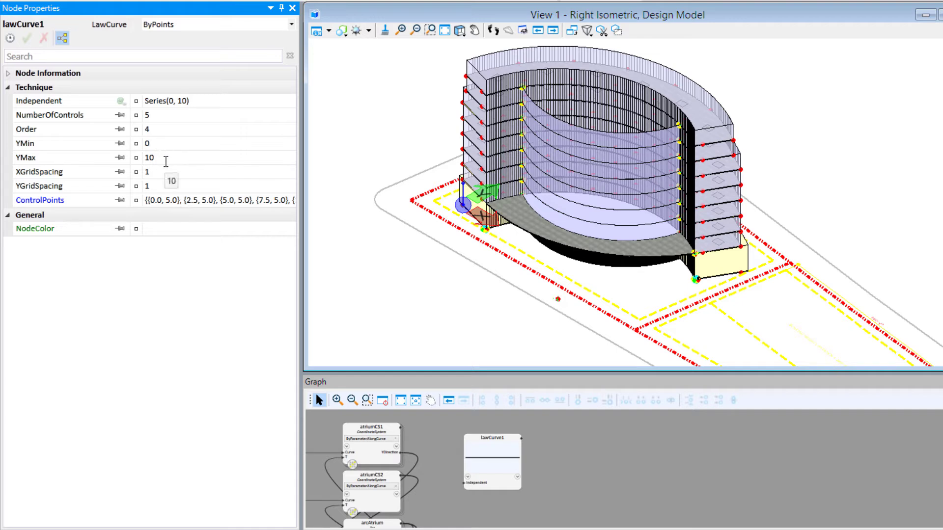
{"action": "left_click", "coordinate": [166, 160]}
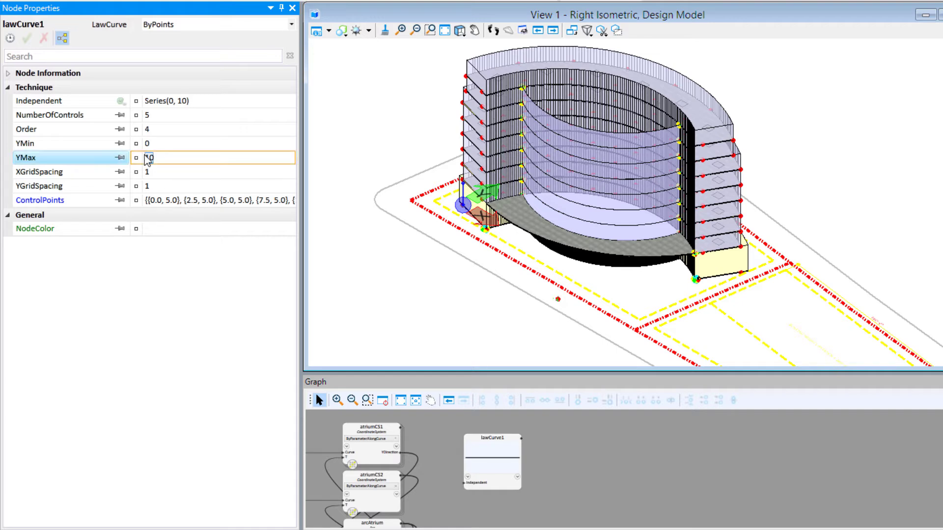
{"action": "double_click", "coordinate": [148, 158]}
{"action": "type", "text": ".5"}
{"action": "left_click", "coordinate": [171, 172]}
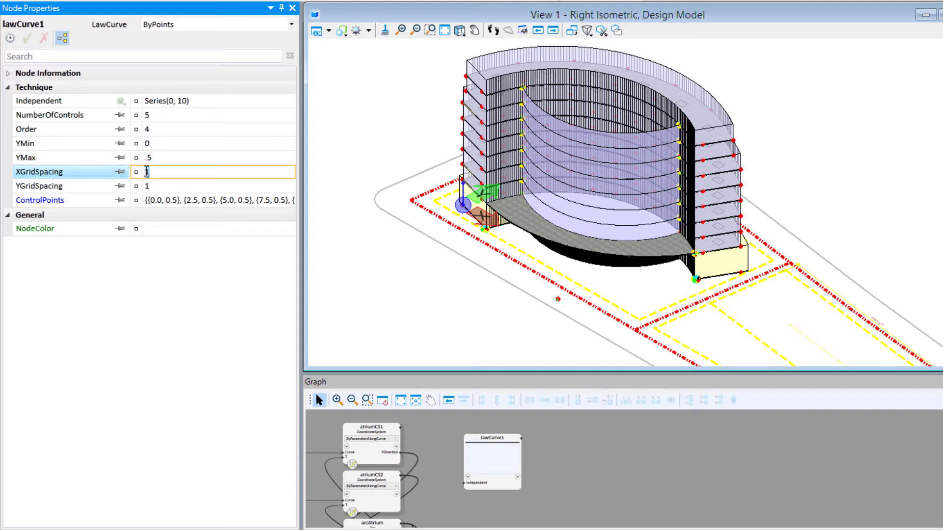
{"action": "type", "text": ".05"}
{"action": "key", "text": "Tab"}
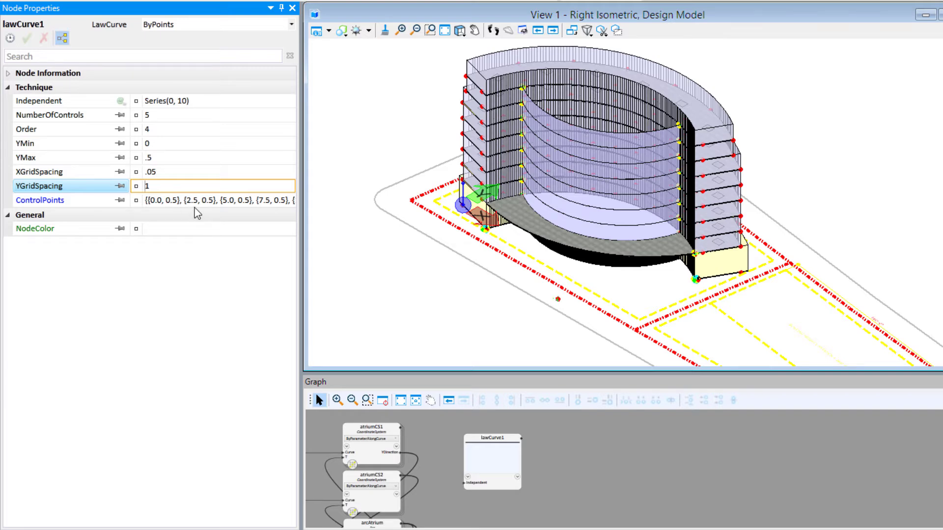
Rename the law curve node to lawCurveTValue
{"action": "left_click", "coordinate": [497, 439]}
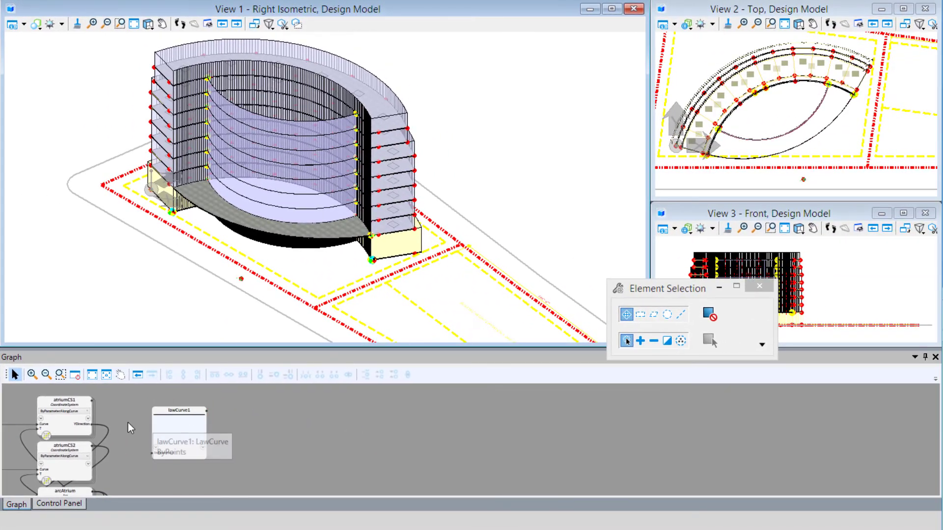
{"action": "scroll", "coordinate": [278, 422], "scroll_direction": "up", "scroll_amount": 3}
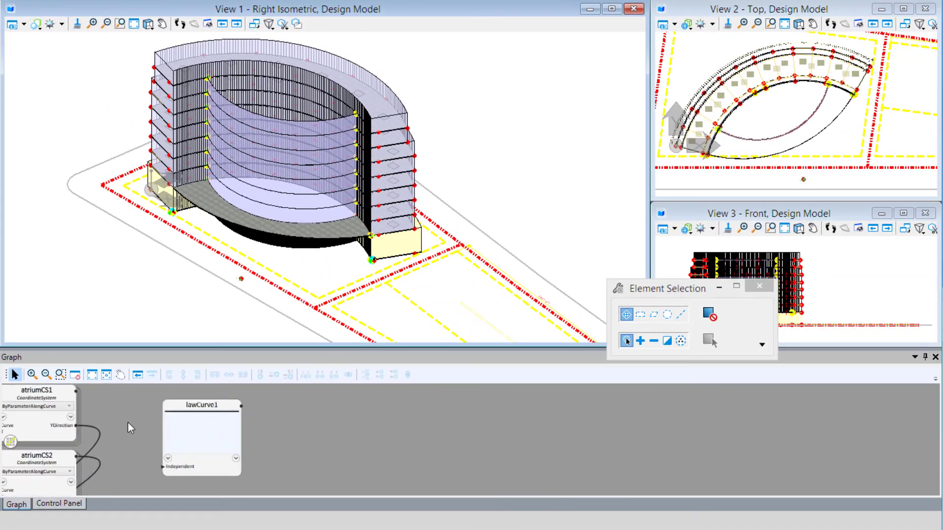
{"action": "double_click", "coordinate": [233, 405]}
{"action": "left_click", "coordinate": [231, 403]}
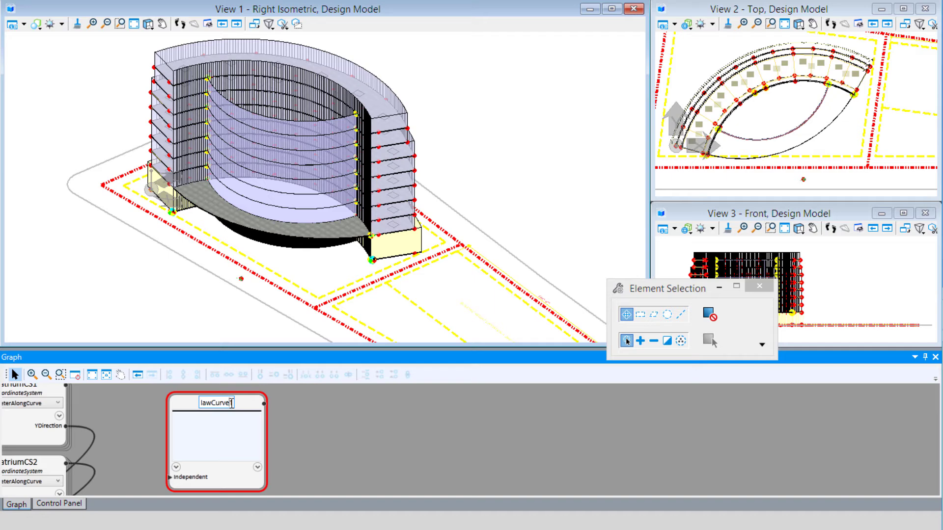
{"action": "key", "text": "BackSpace"}
{"action": "type", "text": "TValu"}
{"action": "type", "text": "e"}
{"action": "key", "text": "Return"}
Shape lawCurveTValue by lowering its first, second, fourth and fifth control points to about 0.14, 0.22, 0.11 and 0.29
{"action": "left_click", "coordinate": [231, 440]}
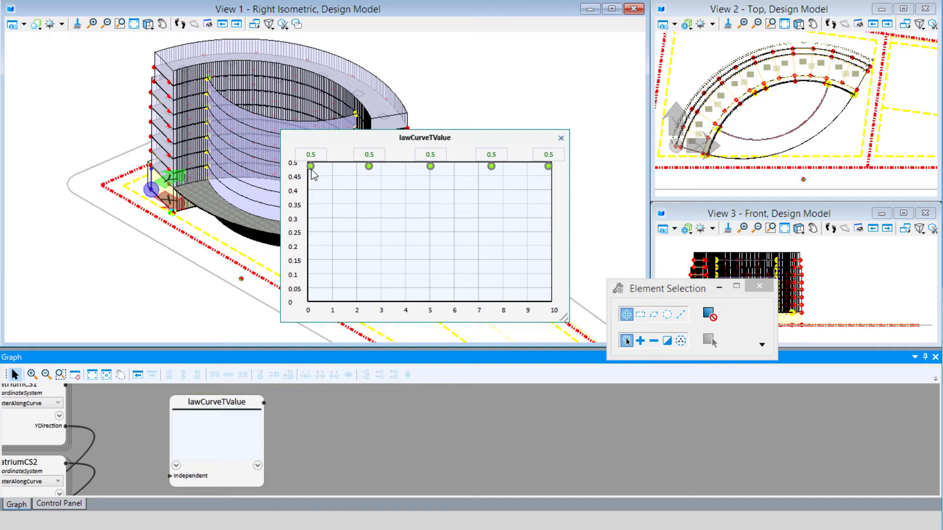
{"action": "left_click_drag", "start_coordinate": [311, 166], "coordinate": [305, 261]}
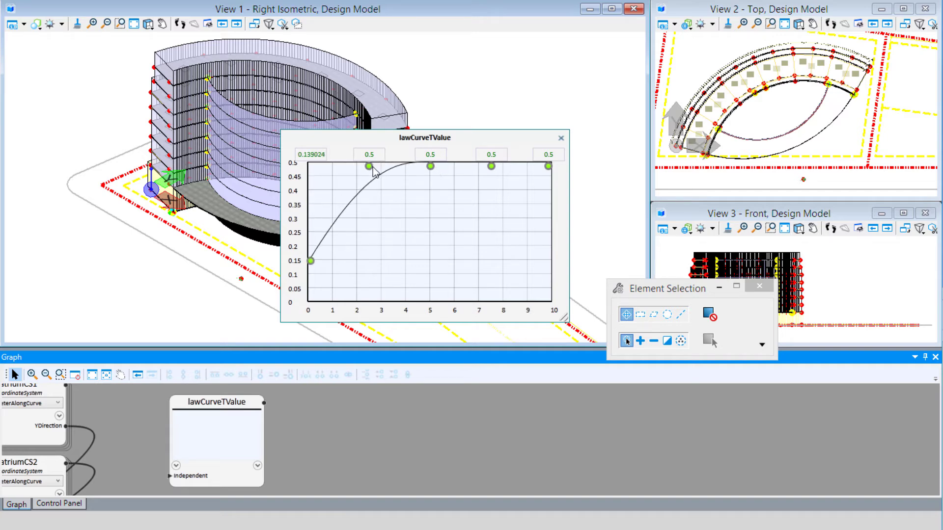
{"action": "left_click_drag", "start_coordinate": [375, 175], "coordinate": [374, 248]}
{"action": "left_click_drag", "start_coordinate": [499, 234], "coordinate": [499, 269]}
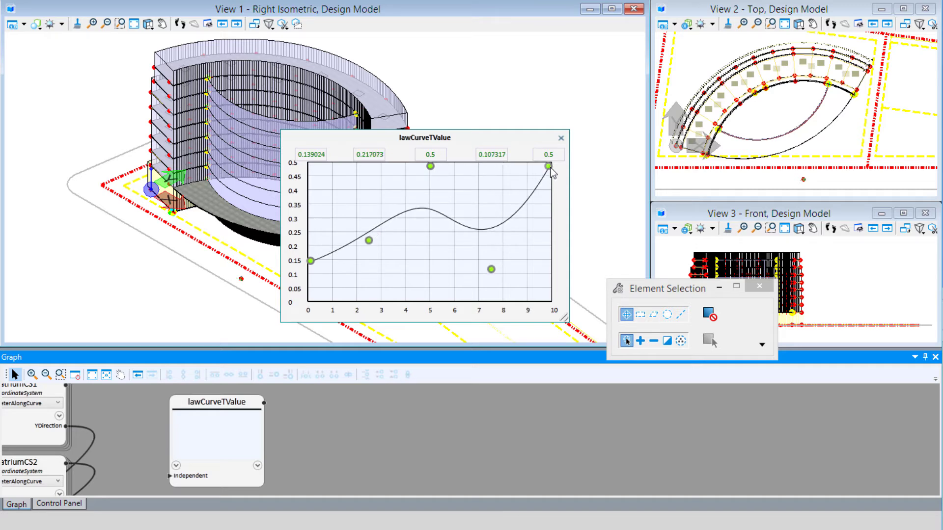
{"action": "left_click_drag", "start_coordinate": [550, 205], "coordinate": [550, 213]}
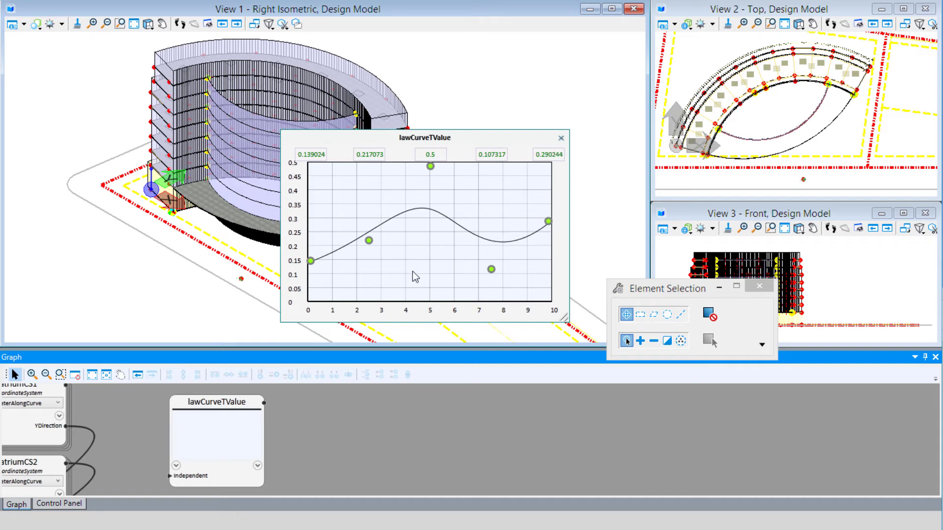
{"action": "left_click", "coordinate": [414, 406]}
{"action": "scroll", "coordinate": [432, 405], "scroll_direction": "down", "scroll_amount": 1}
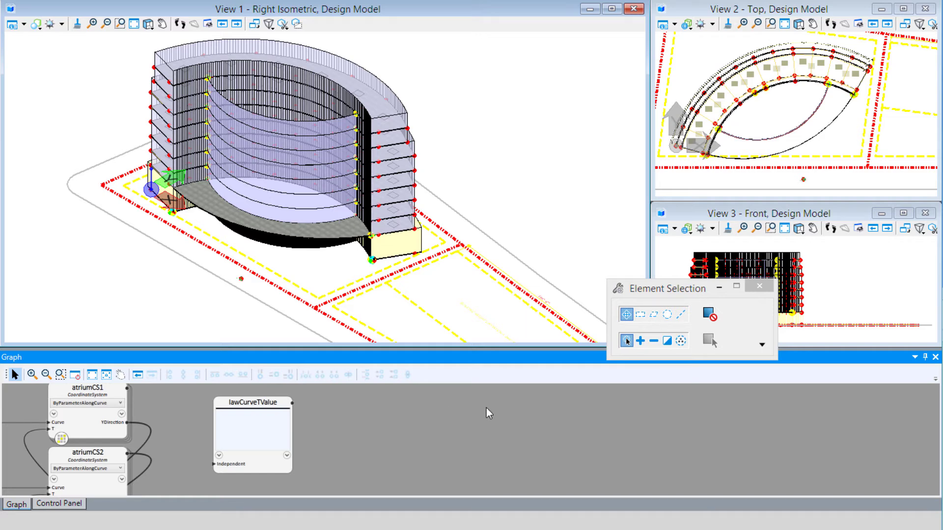
Rewire atriumCS1's T input from TValue to the Dependent output of lawCurveTValue
{"action": "scroll", "coordinate": [486, 409], "scroll_direction": "down", "scroll_amount": 2}
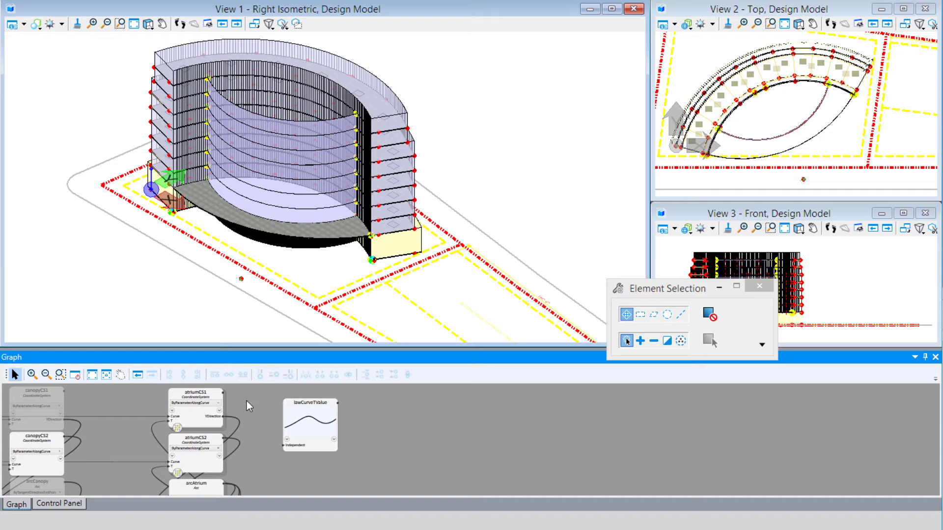
{"action": "right_click", "coordinate": [156, 430]}
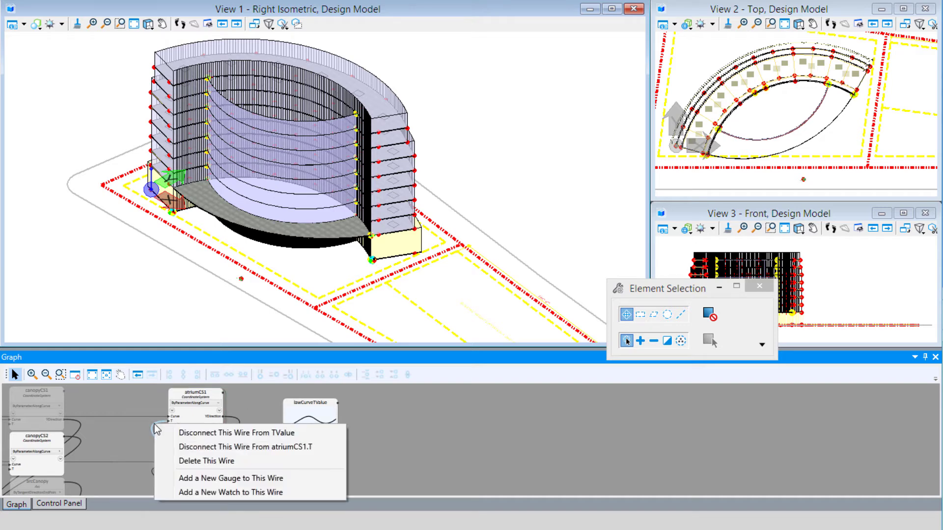
{"action": "left_click", "coordinate": [269, 434]}
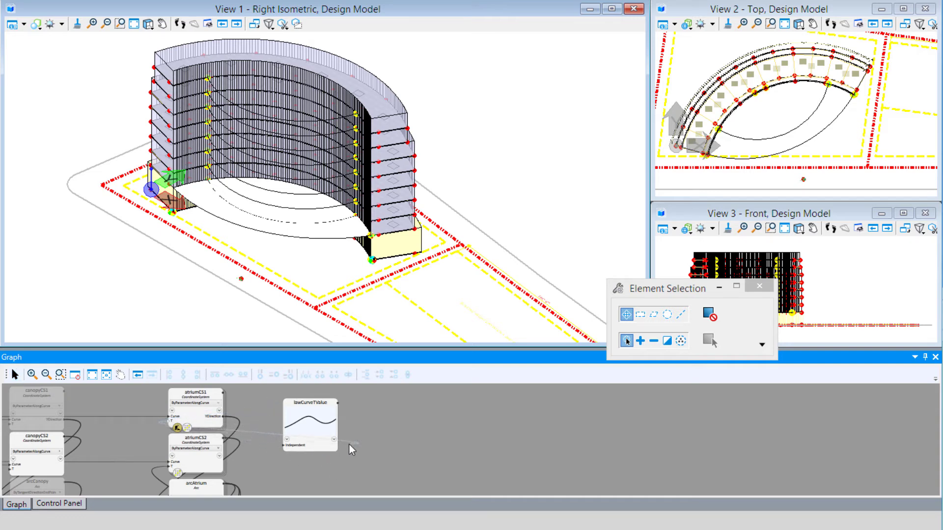
{"action": "left_click", "coordinate": [335, 440]}
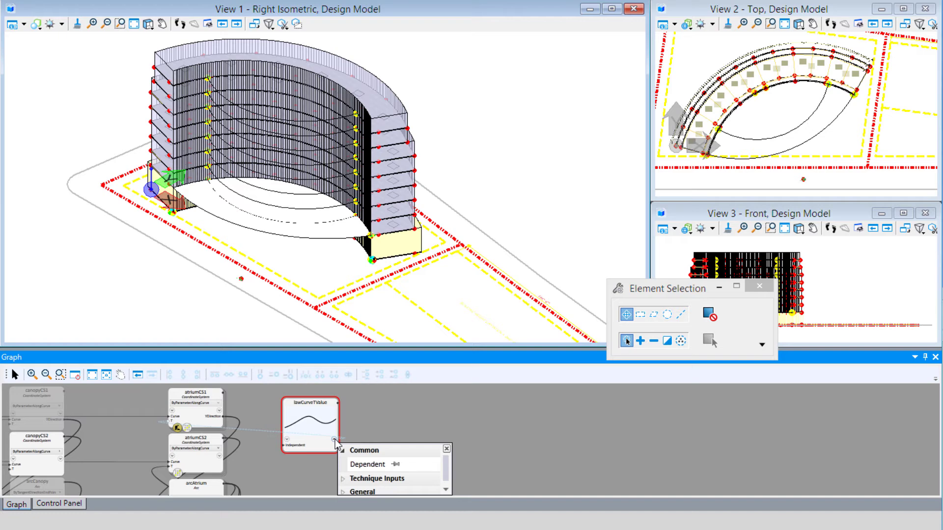
{"action": "left_click", "coordinate": [355, 465]}
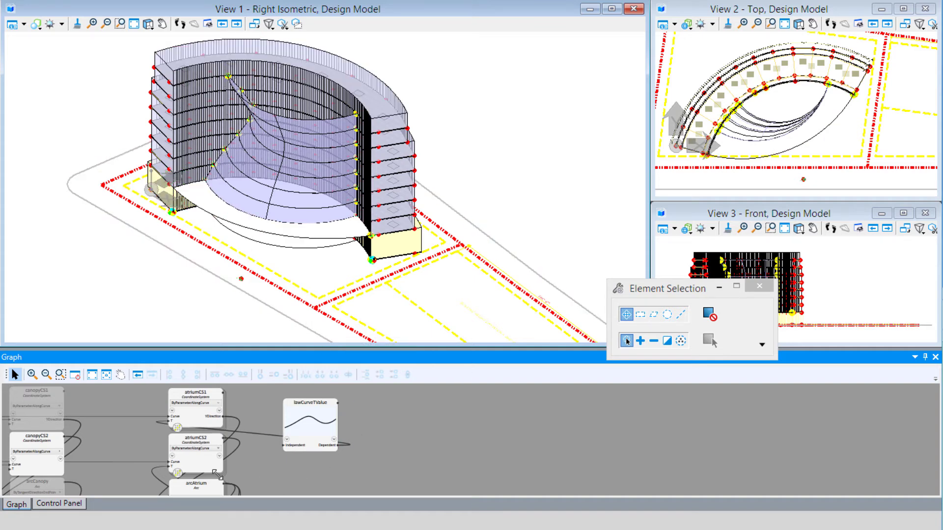
Rewire atriumCS2's T input from TValue to the law curve's Dependent output and set its expression to 1-lawCurveTValue.Dependent
{"action": "right_click", "coordinate": [157, 474]}
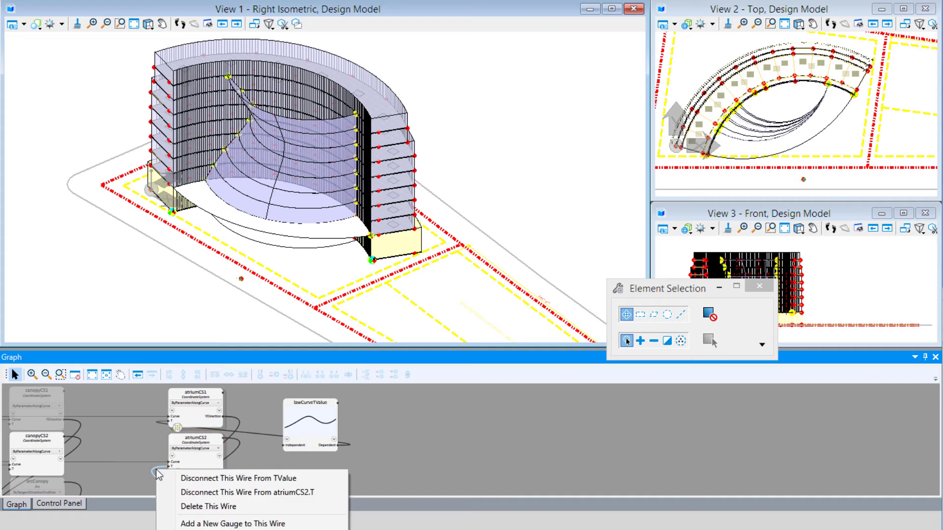
{"action": "left_click", "coordinate": [189, 479]}
{"action": "left_click", "coordinate": [334, 445]}
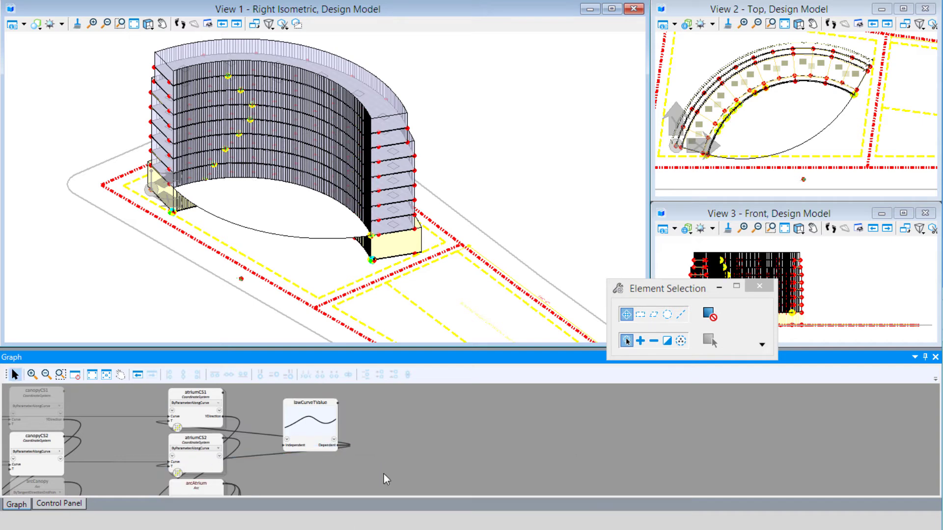
{"action": "left_click", "coordinate": [175, 469]}
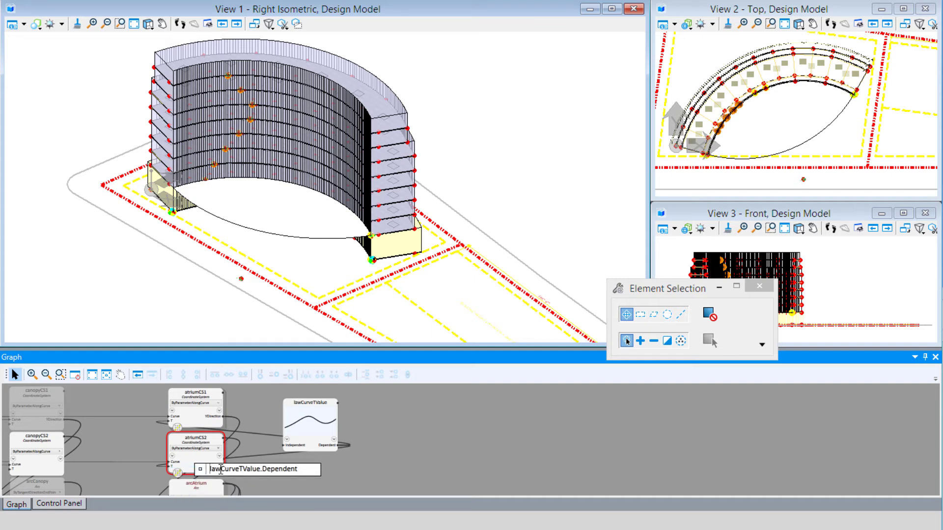
{"action": "type", "text": "1-"}
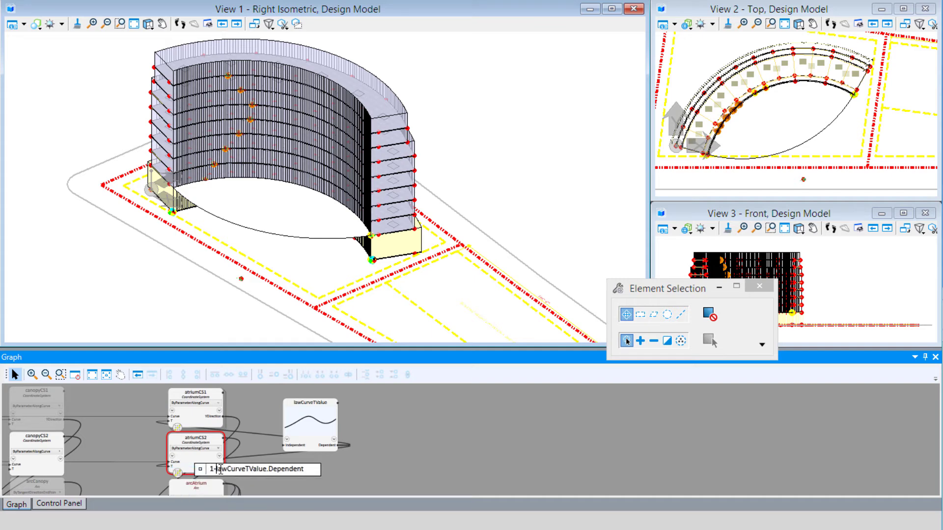
{"action": "key", "text": "Return"}
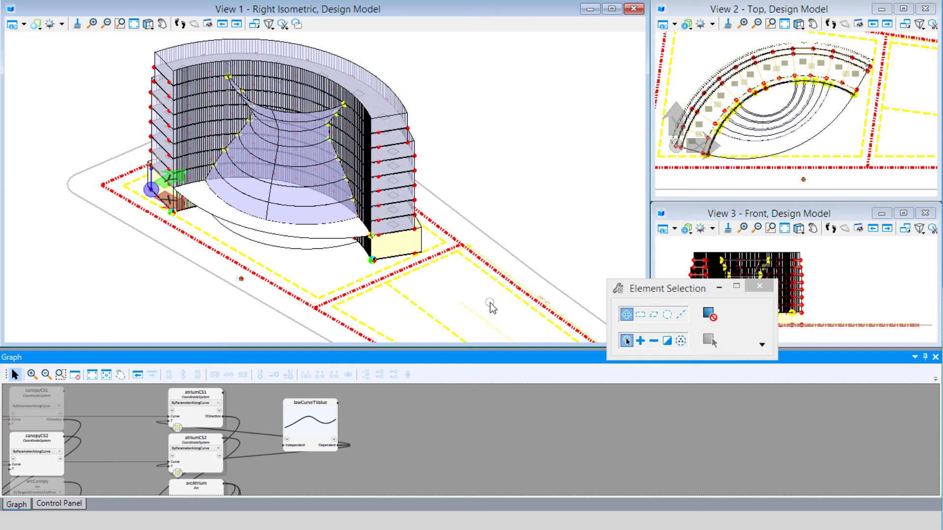
Reopen the lawCurveTValue plot and raise its fourth control point to about 0.22 and its first to about 0.27
{"action": "double_click", "coordinate": [320, 425]}
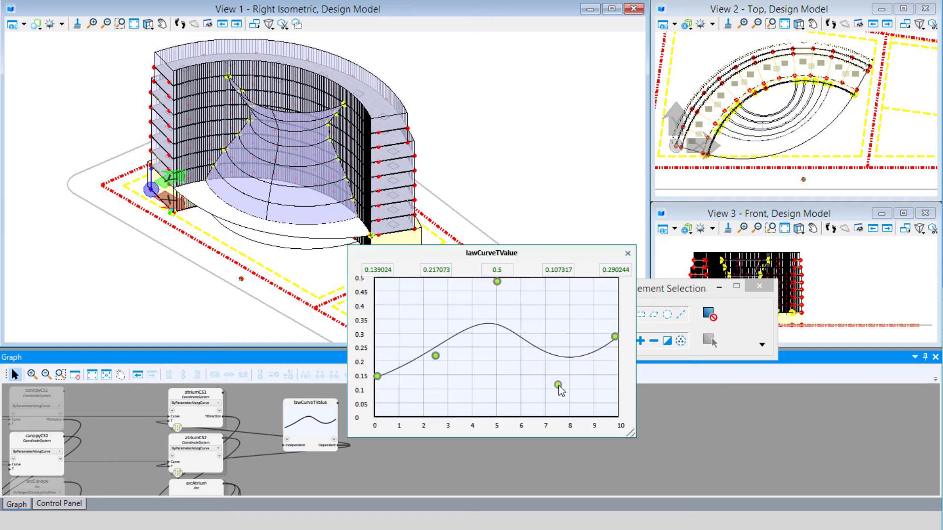
{"action": "left_click_drag", "start_coordinate": [558, 385], "coordinate": [566, 354]}
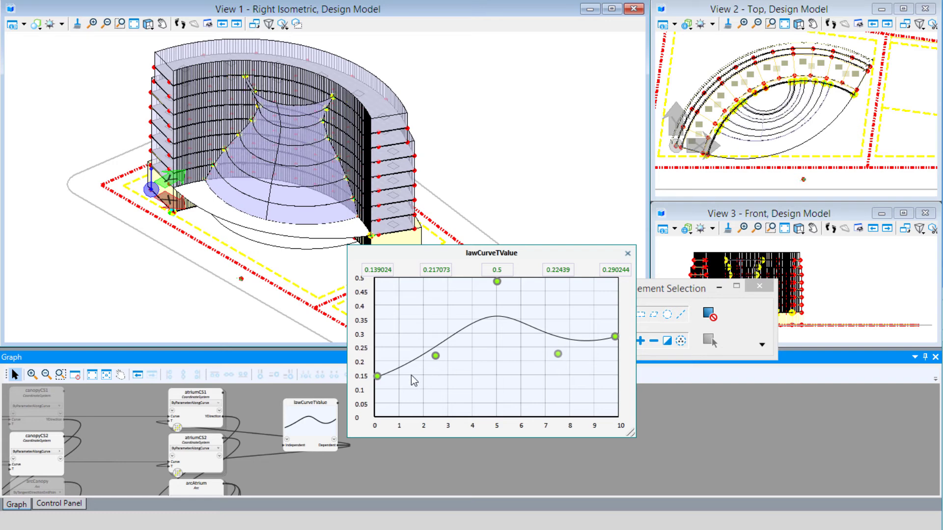
{"action": "left_click_drag", "start_coordinate": [377, 376], "coordinate": [378, 341]}
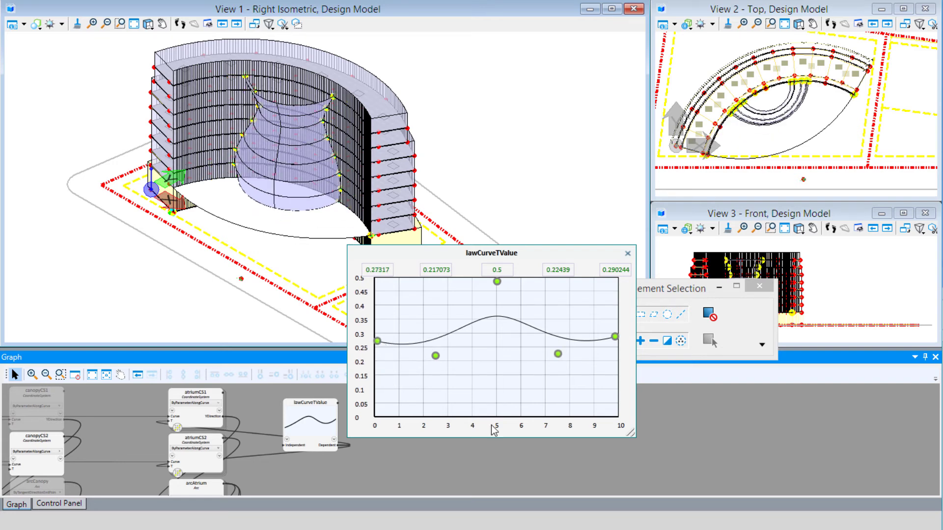
Try to set the first control point of lawCurveTValue to 0.25 numerically
{"action": "left_click", "coordinate": [380, 270]}
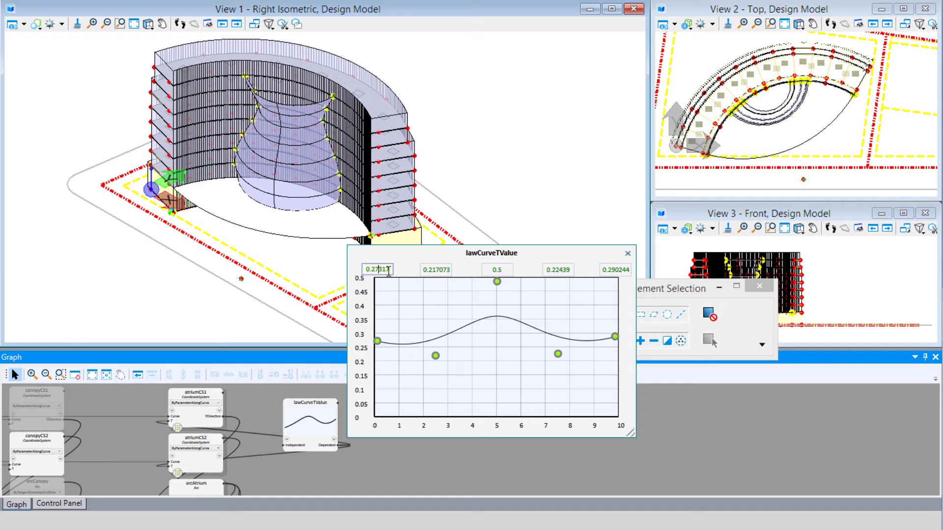
{"action": "left_click_drag", "start_coordinate": [388, 270], "coordinate": [373, 269]}
{"action": "key", "text": "BackSpace"}
{"action": "type", "text": "25"}
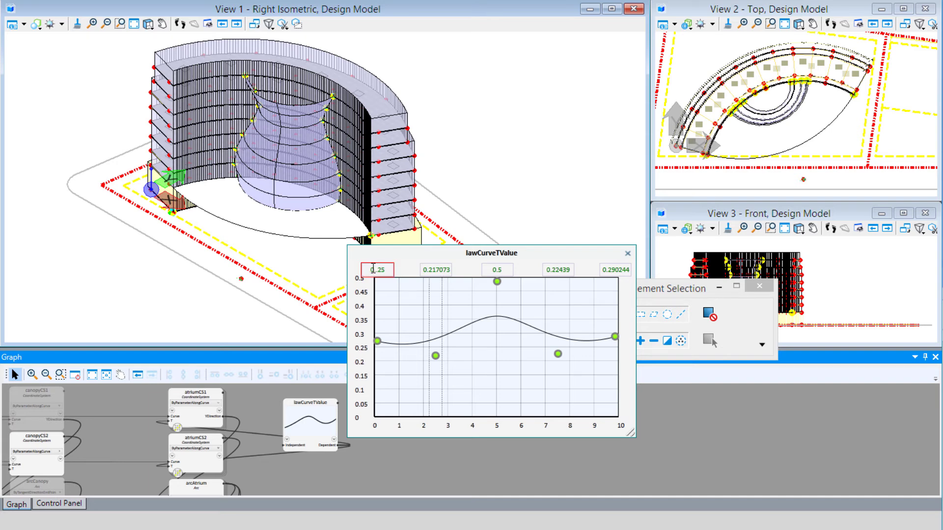
Set the second, fourth and fifth control points of lawCurveTValue to exactly 0.2, 0.25 and 0.3
{"action": "left_click", "coordinate": [445, 270]}
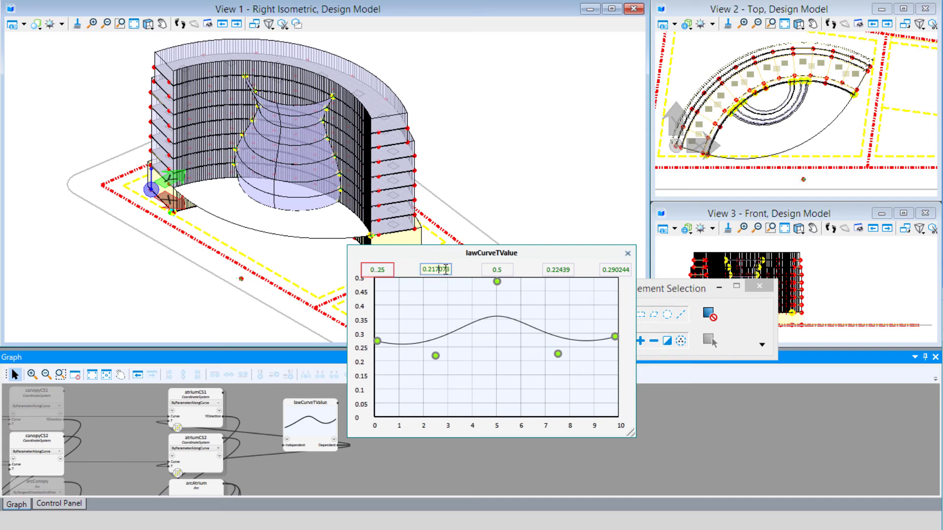
{"action": "left_click_drag", "start_coordinate": [451, 269], "coordinate": [430, 270]}
{"action": "type", "text": "2"}
{"action": "key", "text": "Return"}
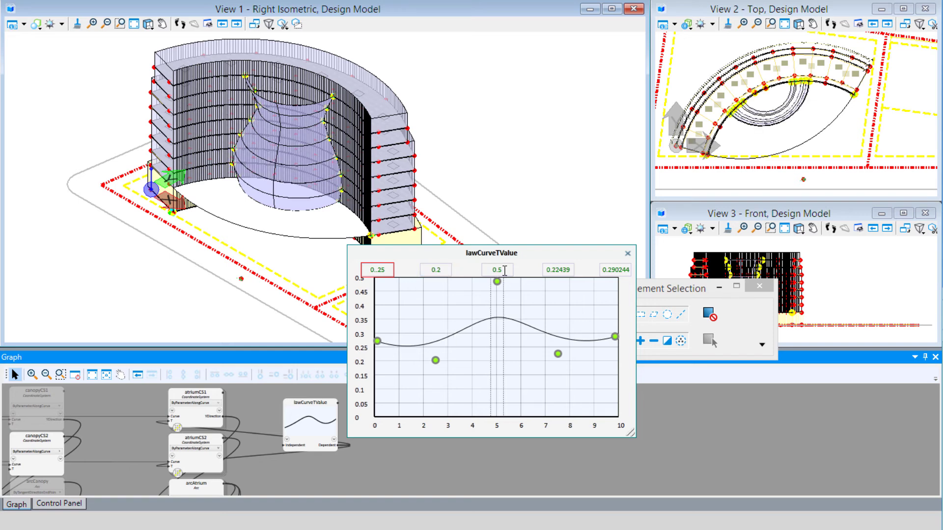
{"action": "left_click", "coordinate": [505, 271]}
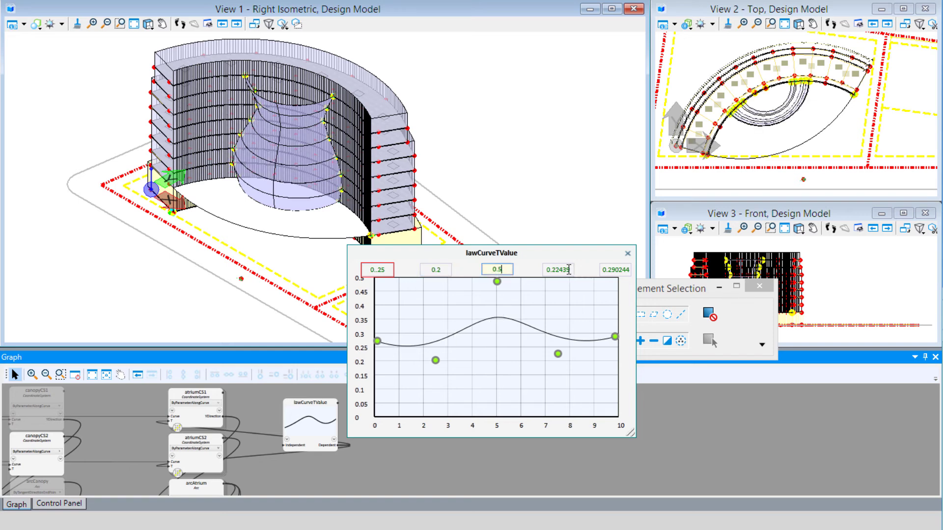
{"action": "left_click_drag", "start_coordinate": [569, 271], "coordinate": [555, 270]}
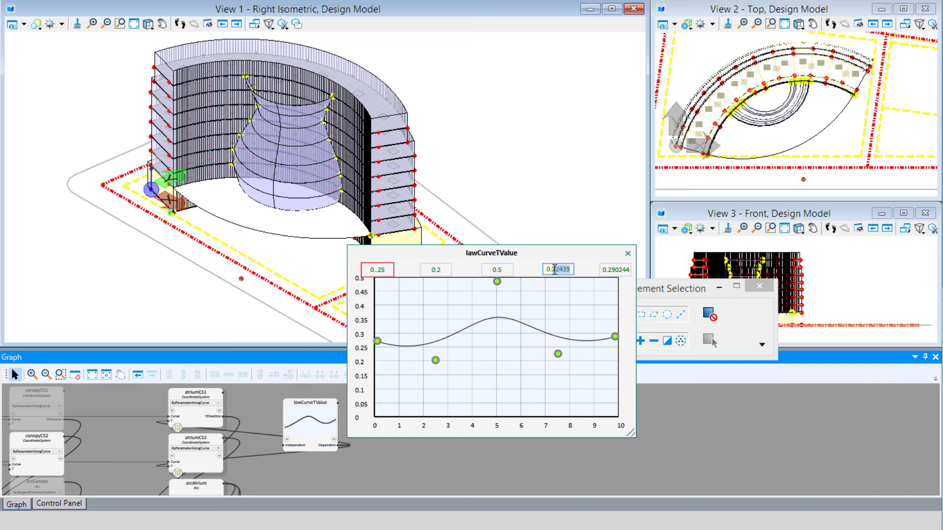
{"action": "type", "text": "25"}
{"action": "key", "text": "Return"}
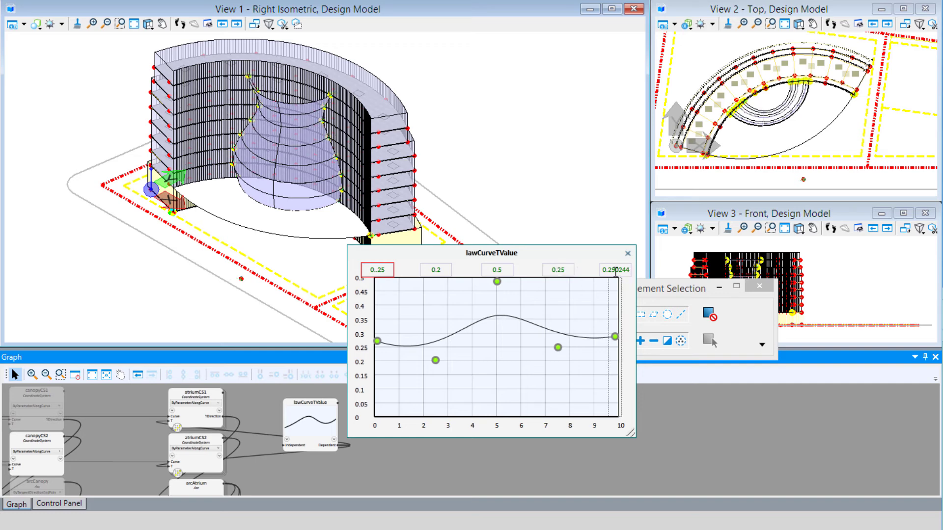
{"action": "left_click_drag", "start_coordinate": [608, 269], "coordinate": [630, 269]}
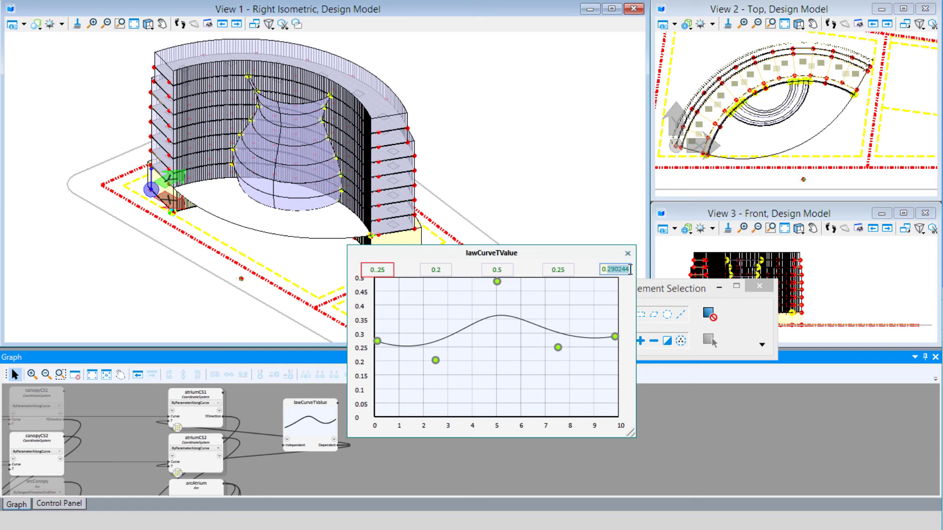
{"action": "type", "text": "3"}
{"action": "key", "text": "Return"}
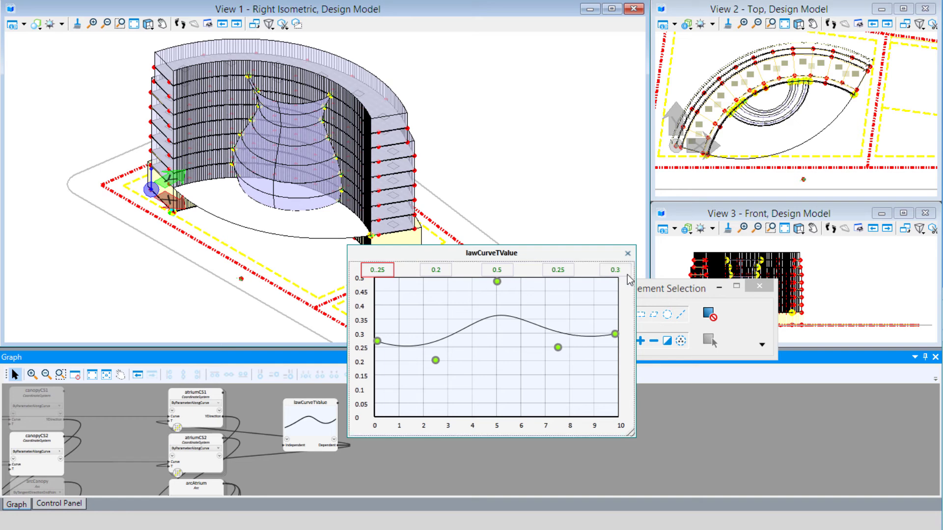
Leave the law curve plot and update the whole model, inspecting the regenerated atrium from a rotated angle in View 1
{"action": "left_click", "coordinate": [591, 444]}
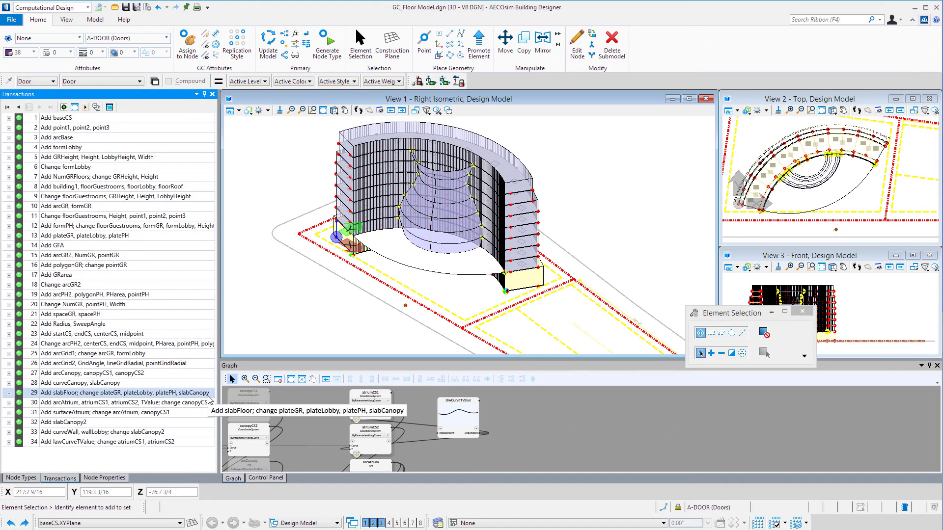
{"action": "left_click", "coordinate": [266, 42]}
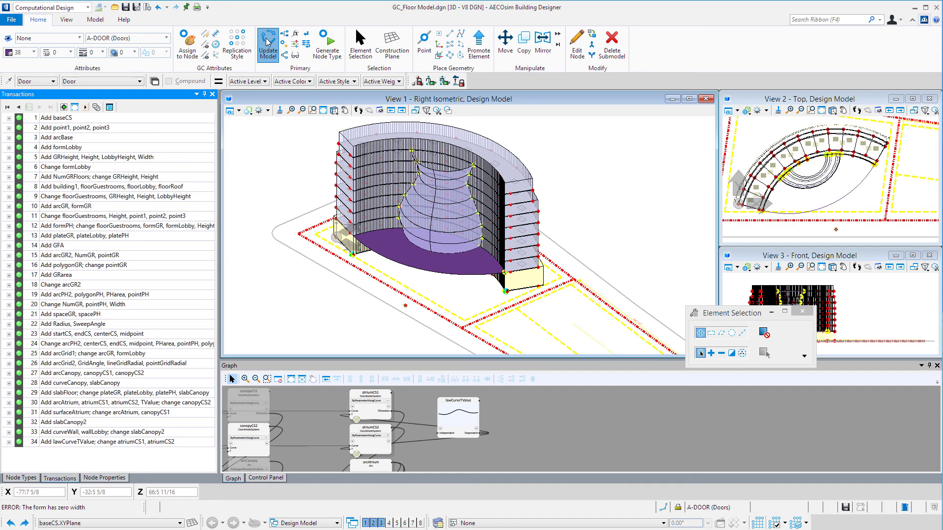
{"action": "left_click", "coordinate": [334, 110]}
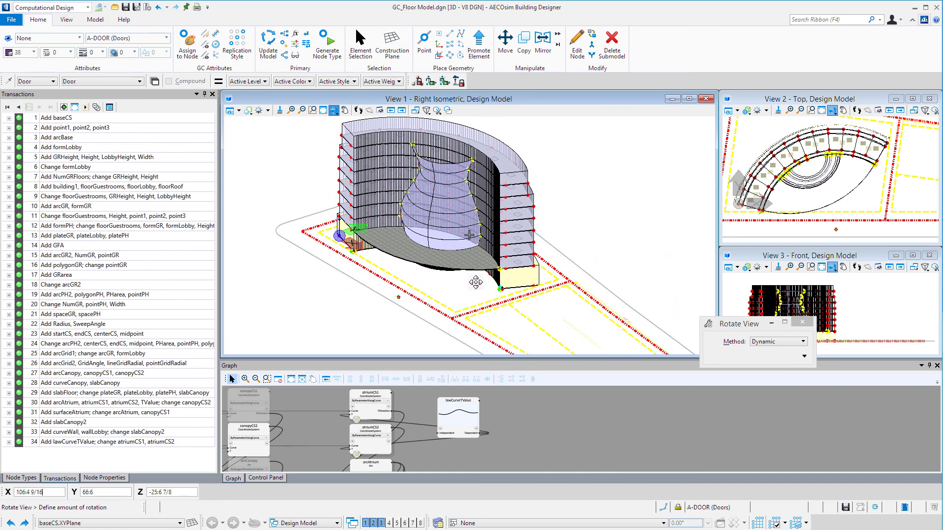
{"action": "left_click", "coordinate": [469, 235]}
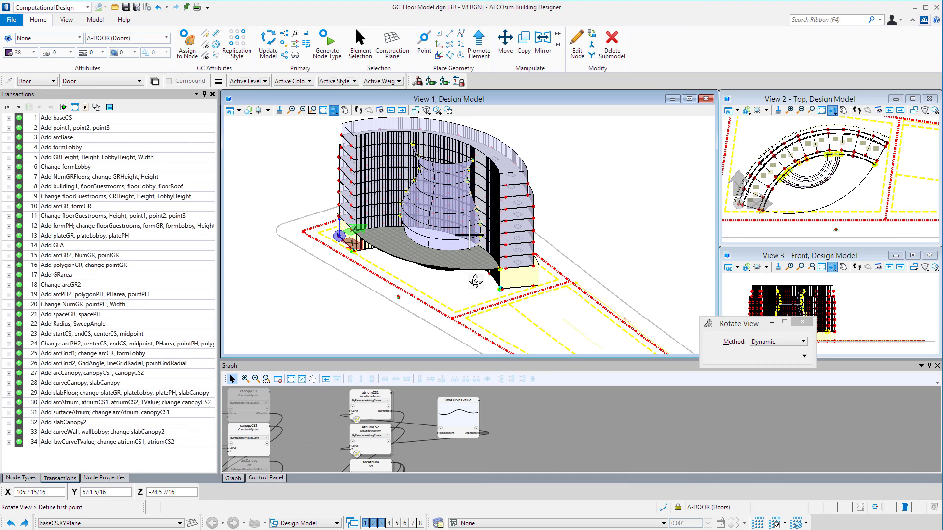